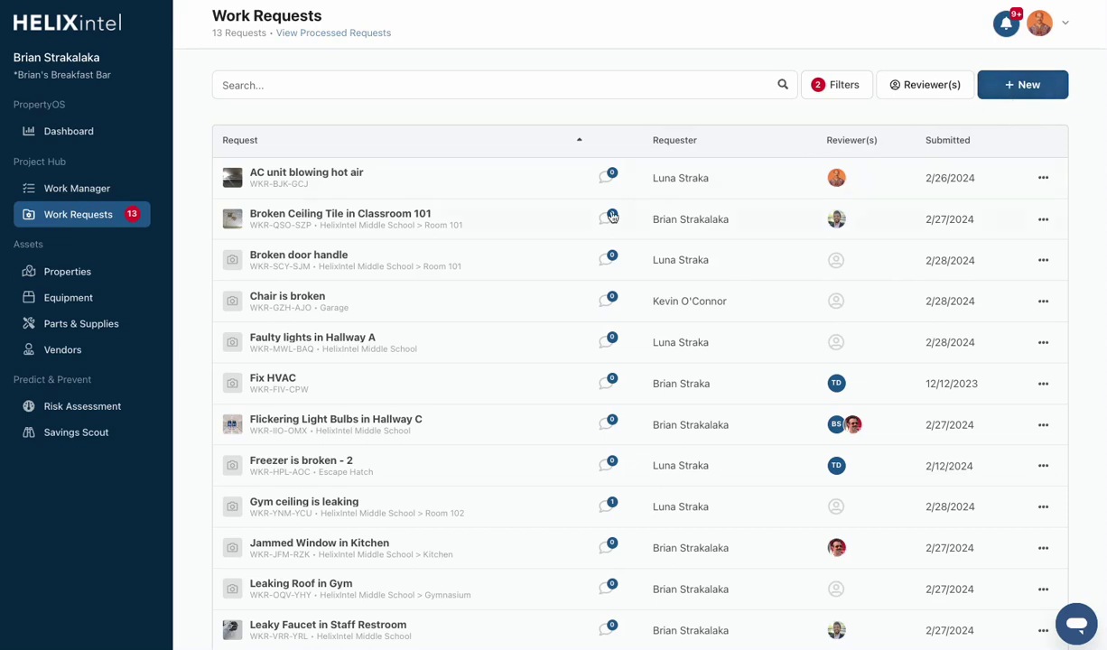
# Open the work request "Faulty lights in Hallway A"
pyautogui.click(454, 342)
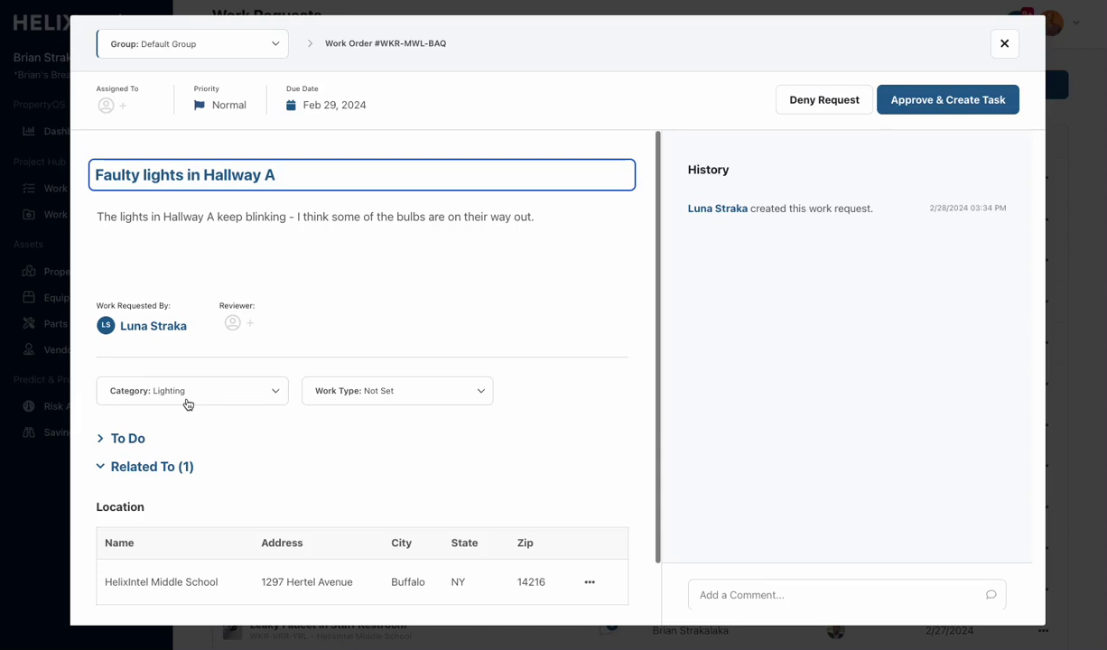
pyautogui.click(801, 107)
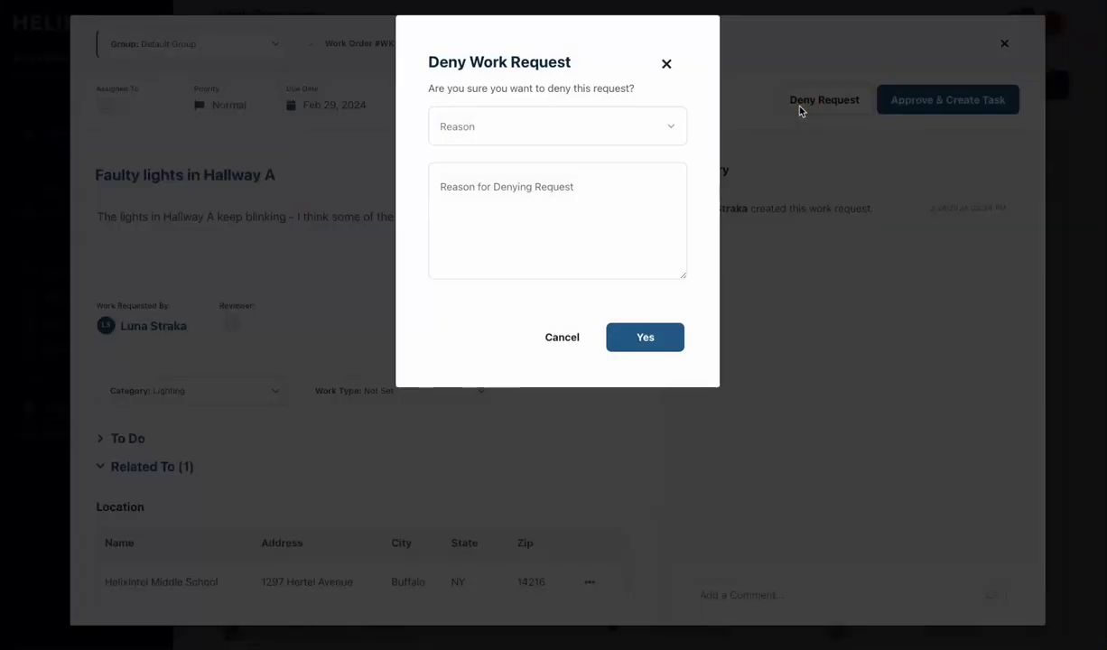
pyautogui.click(613, 130)
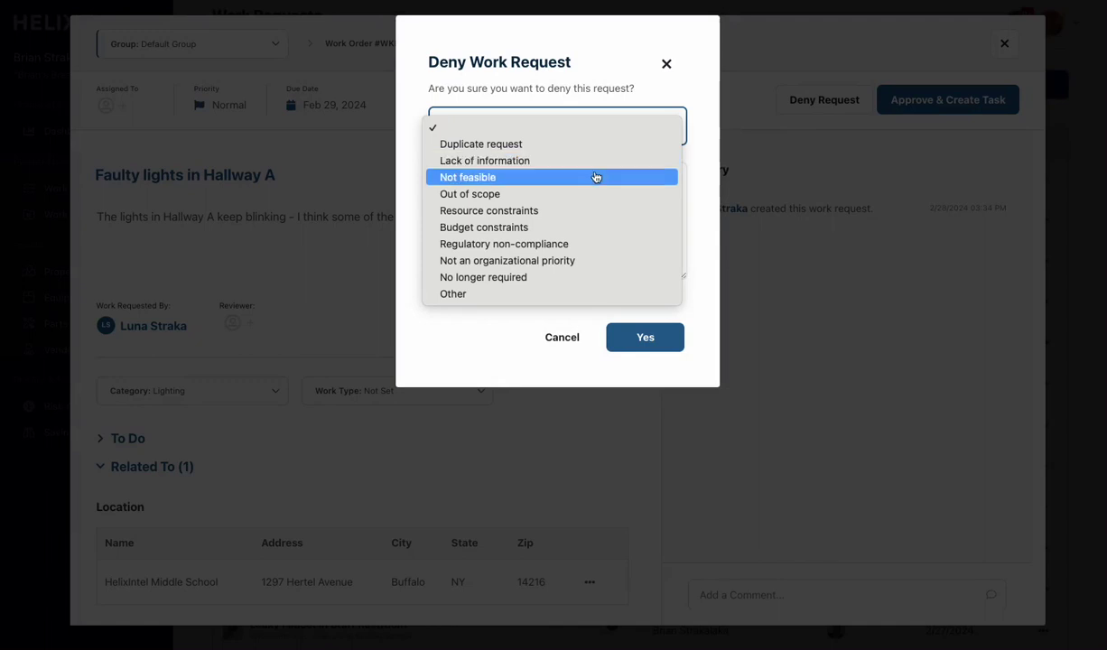
pyautogui.click(517, 161)
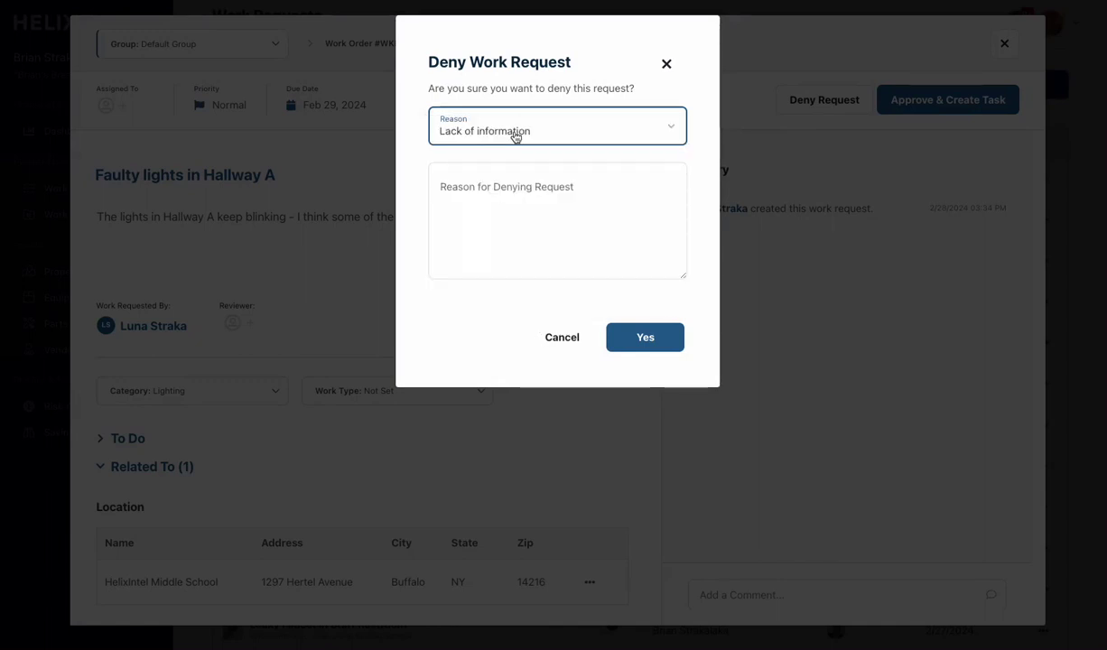
pyautogui.click(510, 180)
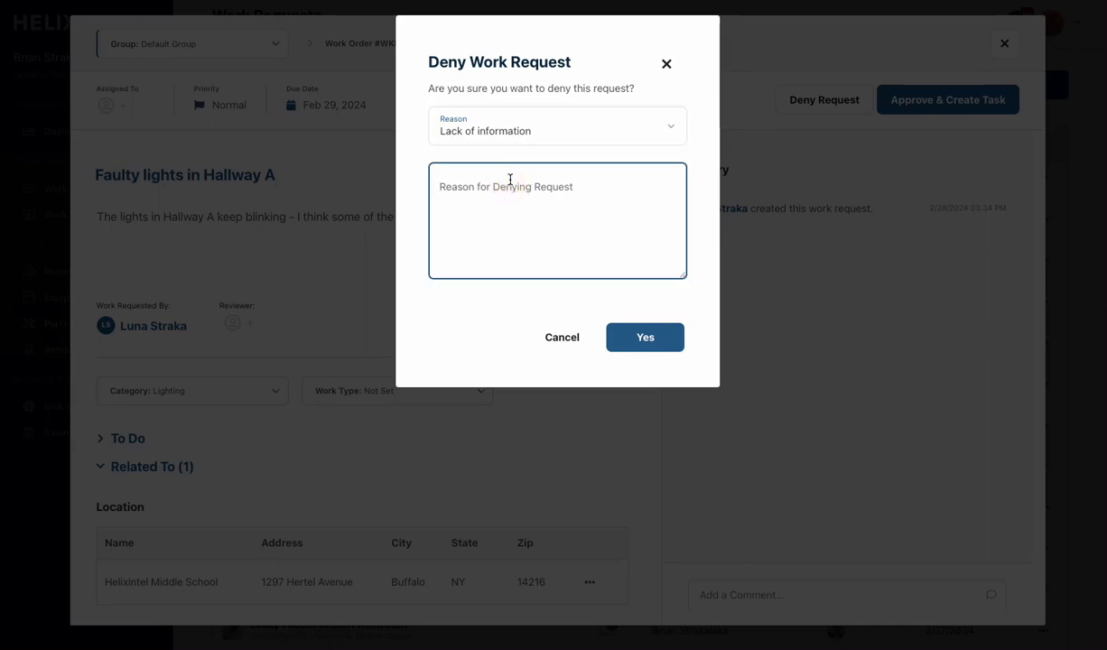
pyautogui.click(553, 329)
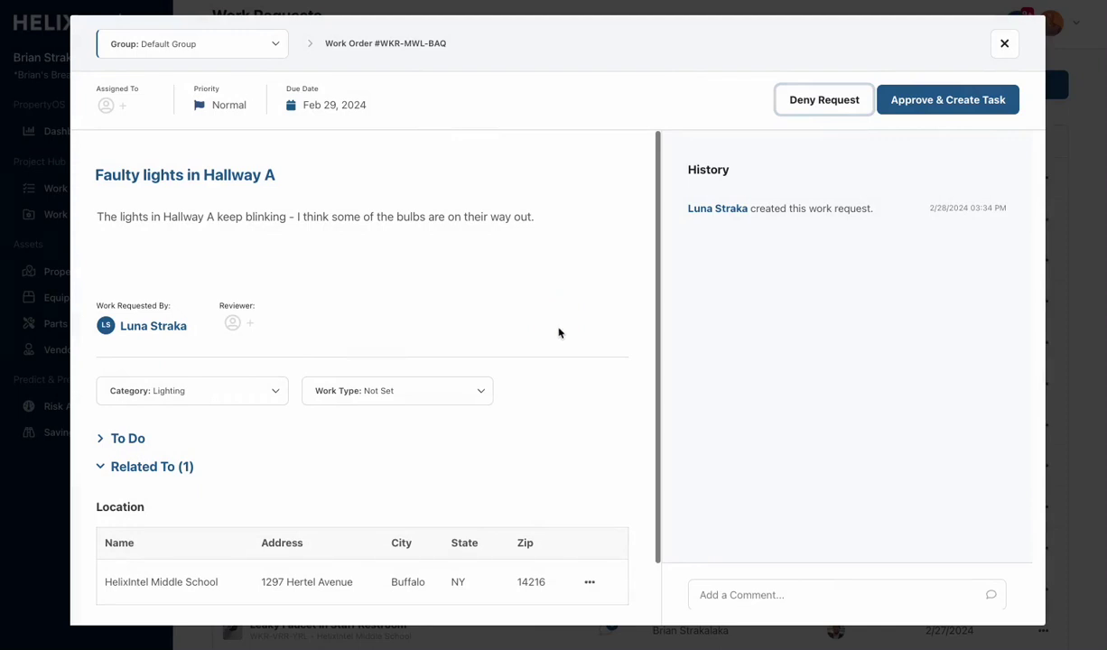
# Post a comment mentioning the requester: "are you sure this is Hallway A? All the lights appear to be working."
pyautogui.click(794, 592)
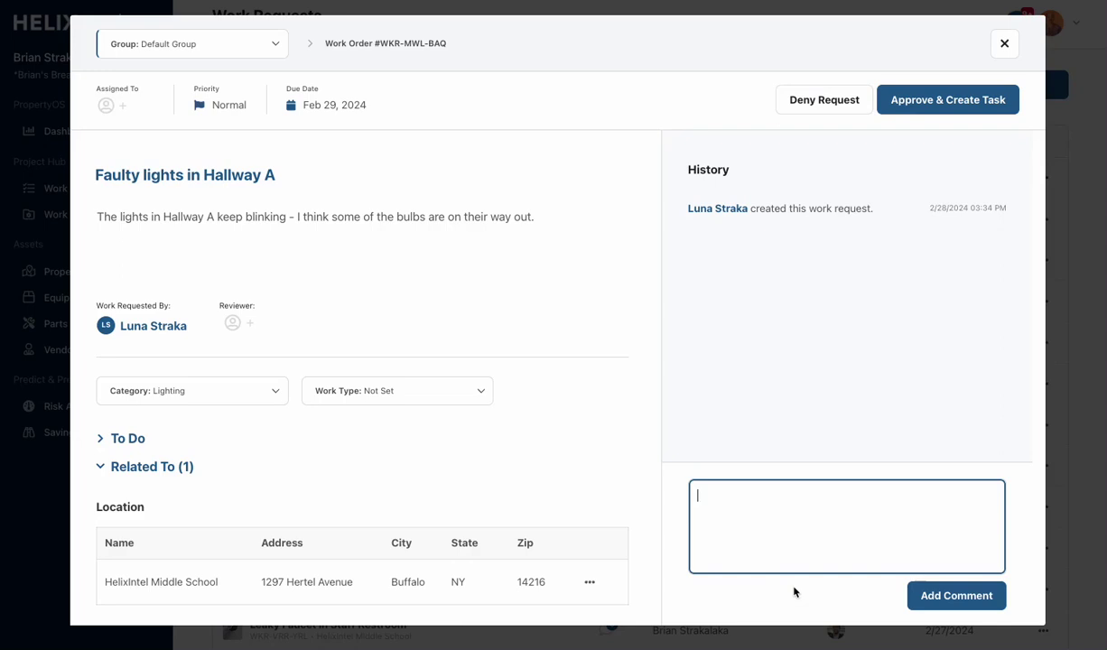
pyautogui.write('@')
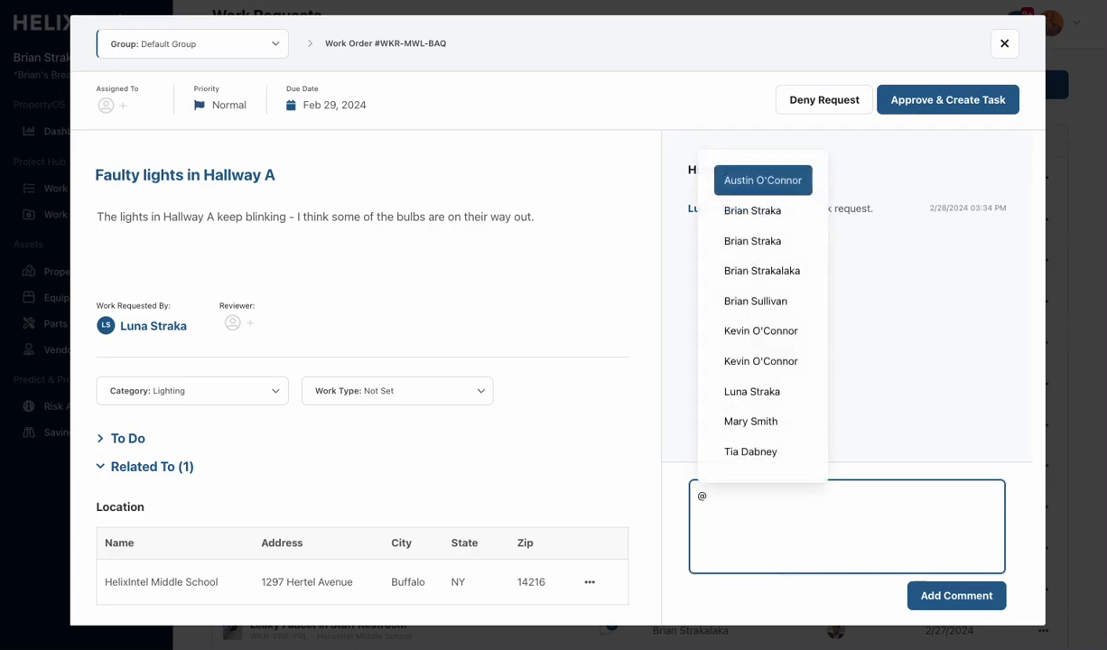
pyautogui.write('luna')
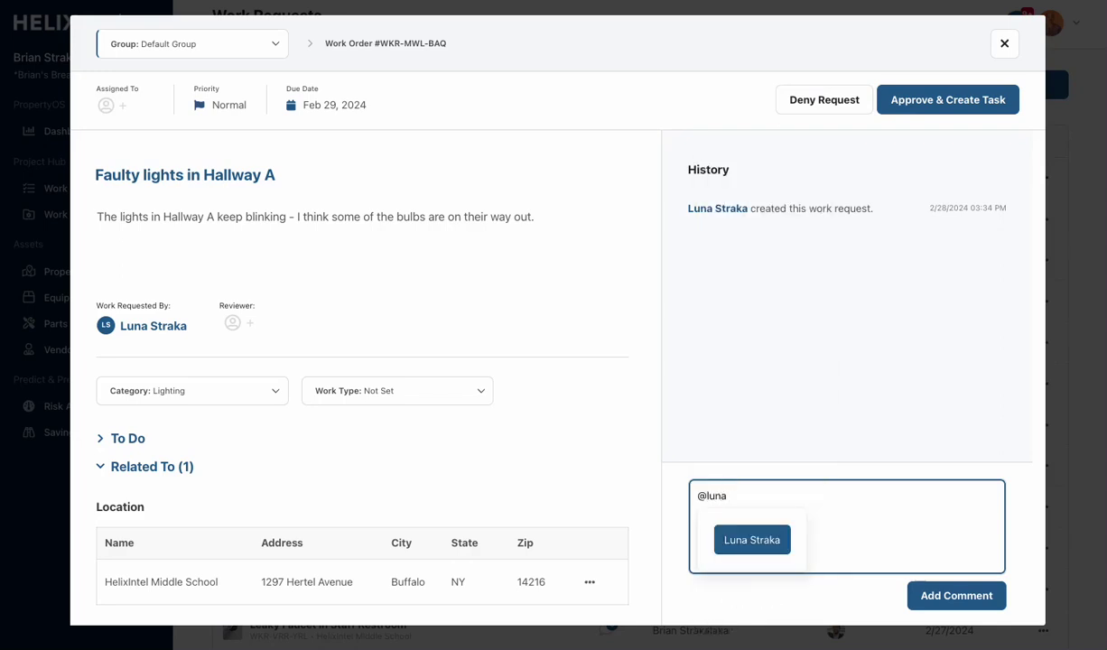
pyautogui.press('Return')
pyautogui.write('are you sure th')
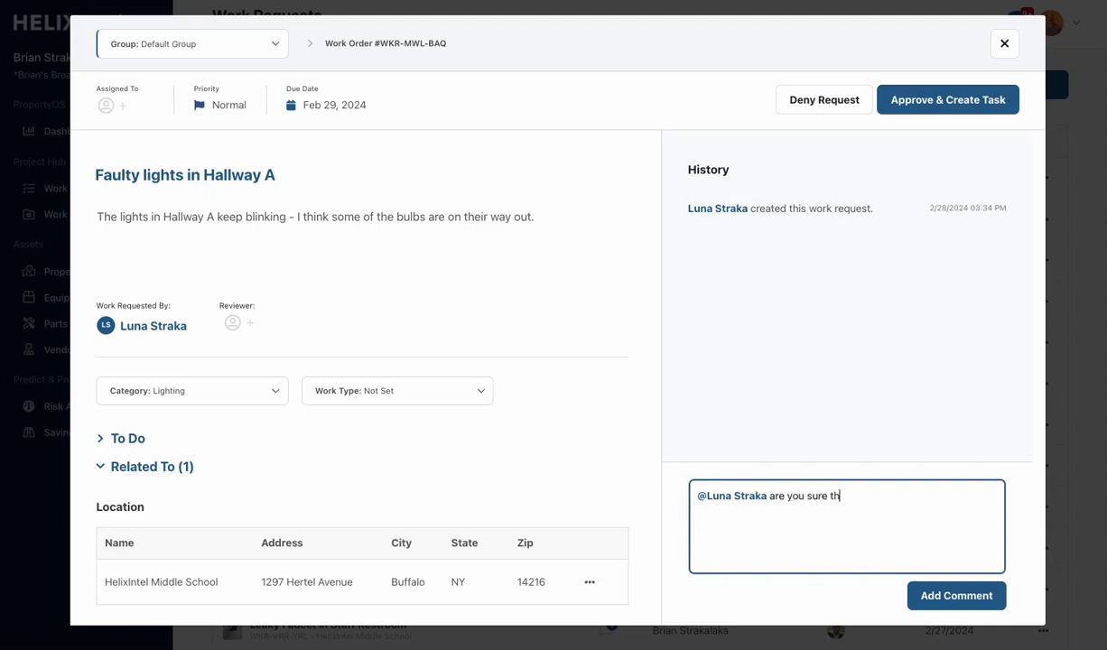
pyautogui.write('is is Hallway A? All the lights')
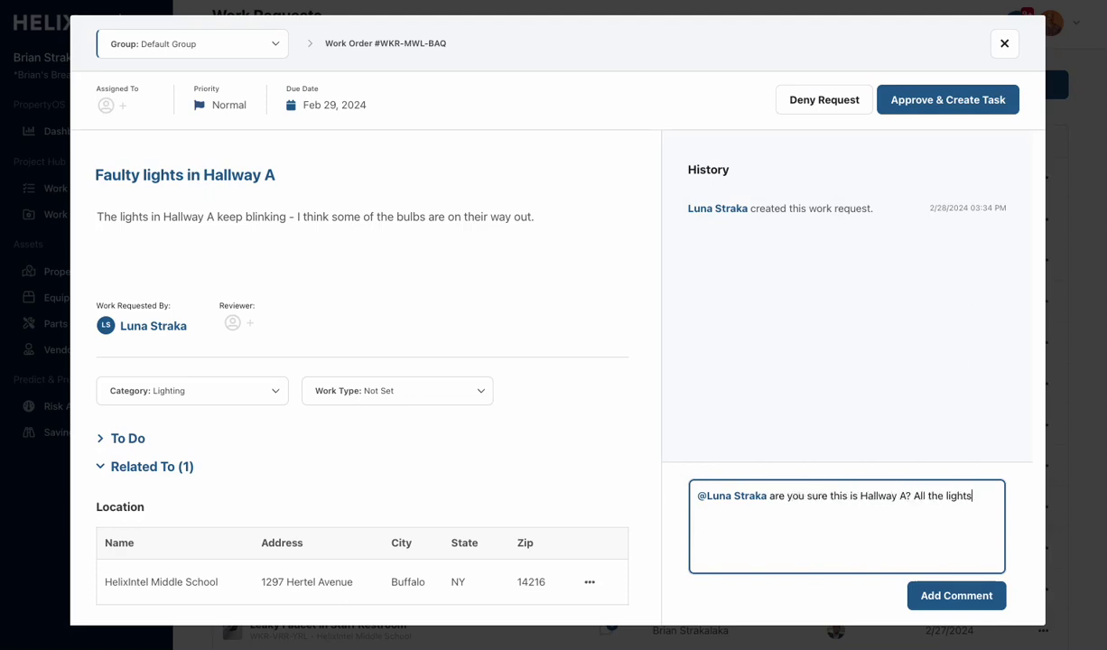
pyautogui.write(' appear to be working.')
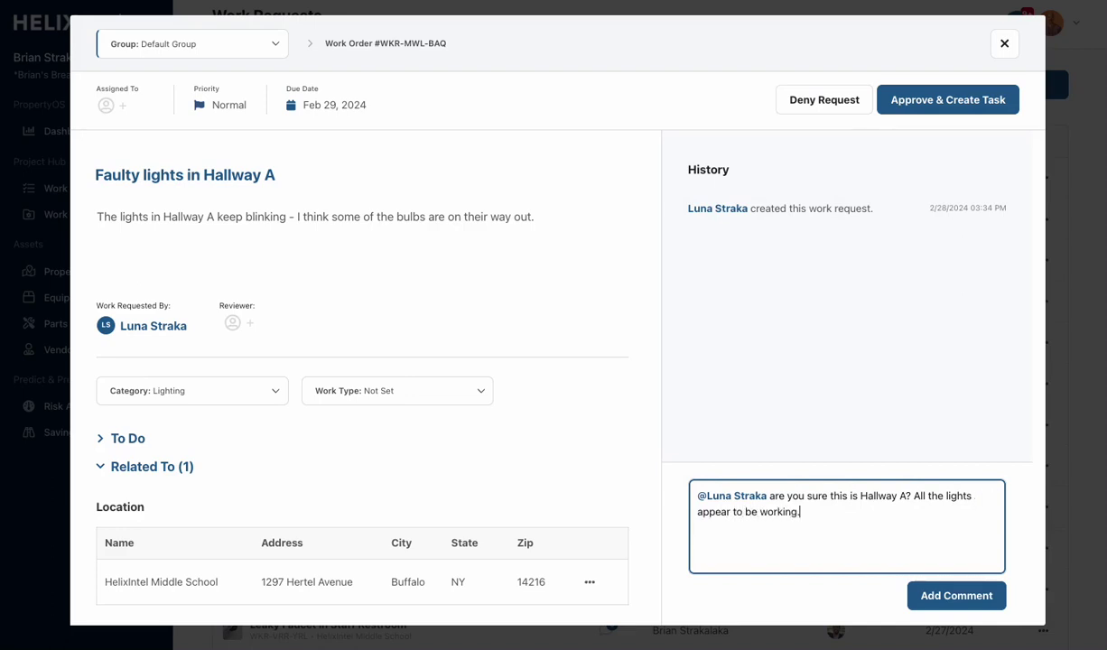
pyautogui.click(986, 594)
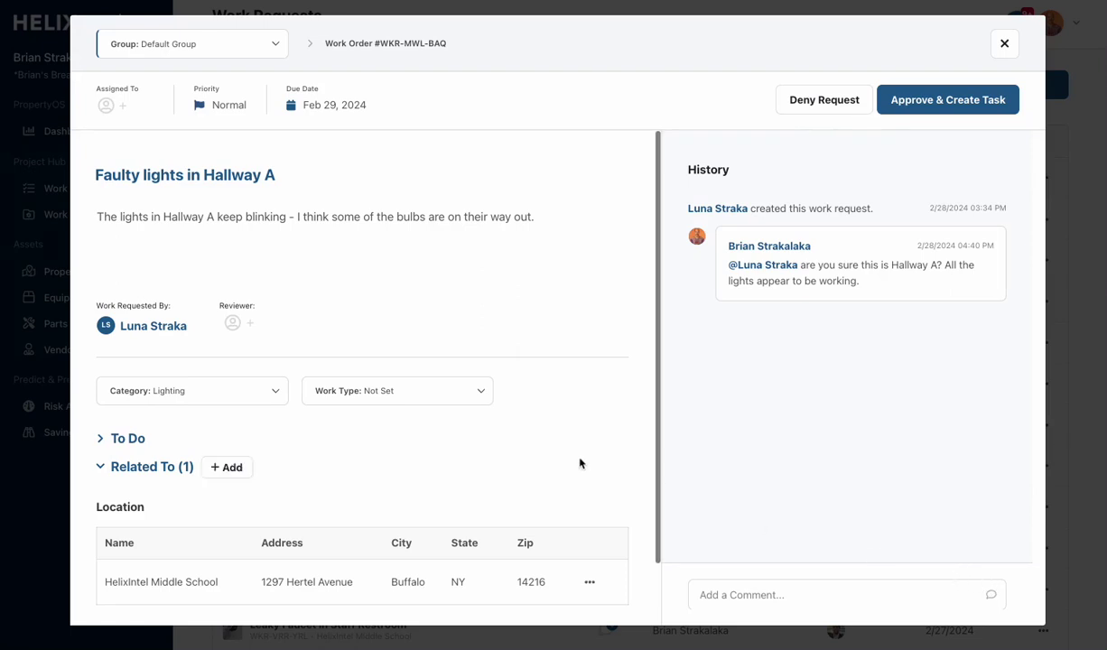
# Rename the work request as "Faulty lights in Hallway B"
pyautogui.click(271, 174)
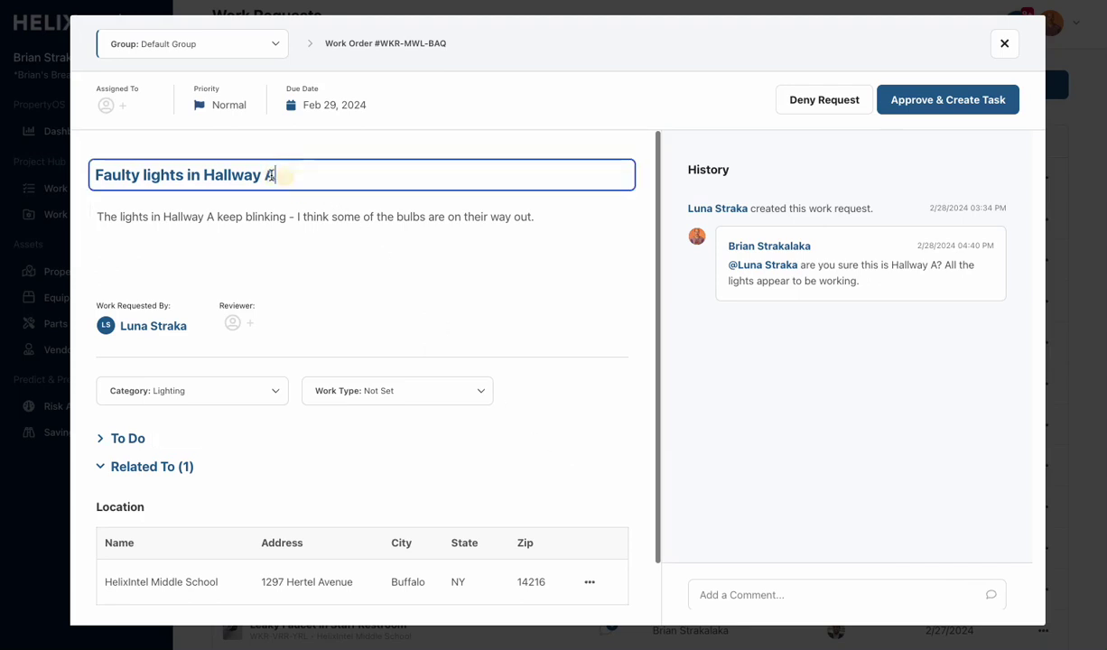
pyautogui.doubleClick(269, 175)
pyautogui.write('B')
# Correct the hallway in the description to Hallway B and add a new line reading "Additional context and notes!"
pyautogui.doubleClick(209, 214)
pyautogui.write('B')
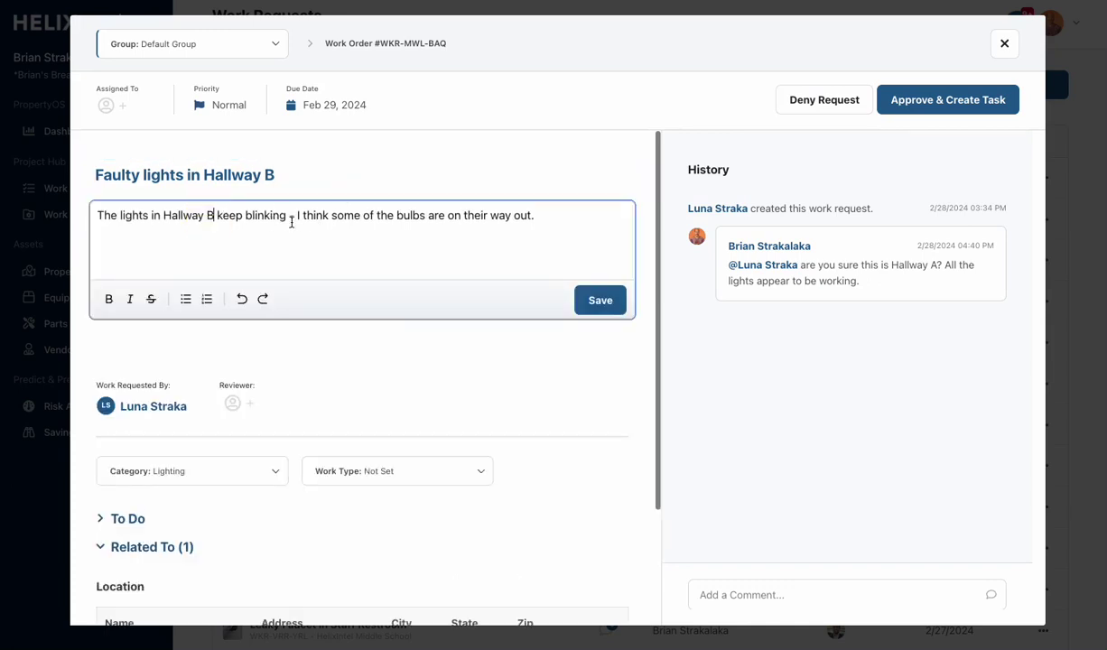
pyautogui.click(553, 215)
pyautogui.press('Return')
pyautogui.write('Additional conte')
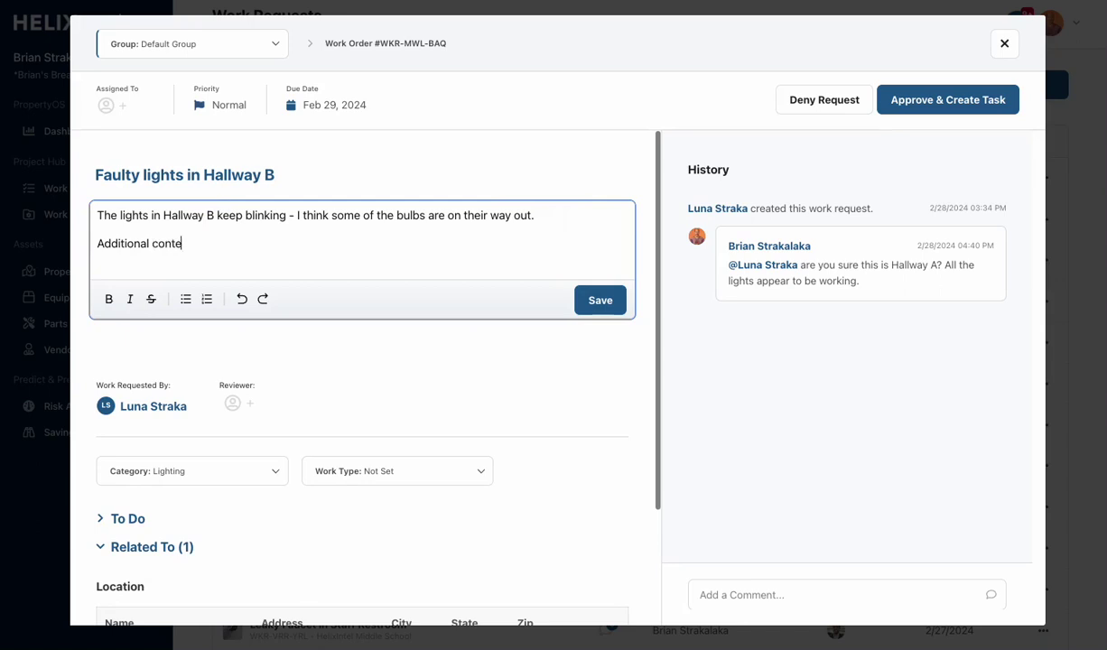
pyautogui.write('xt and notes!')
# Assign the Hallway B request to the last person among the suggested people
pyautogui.click(105, 108)
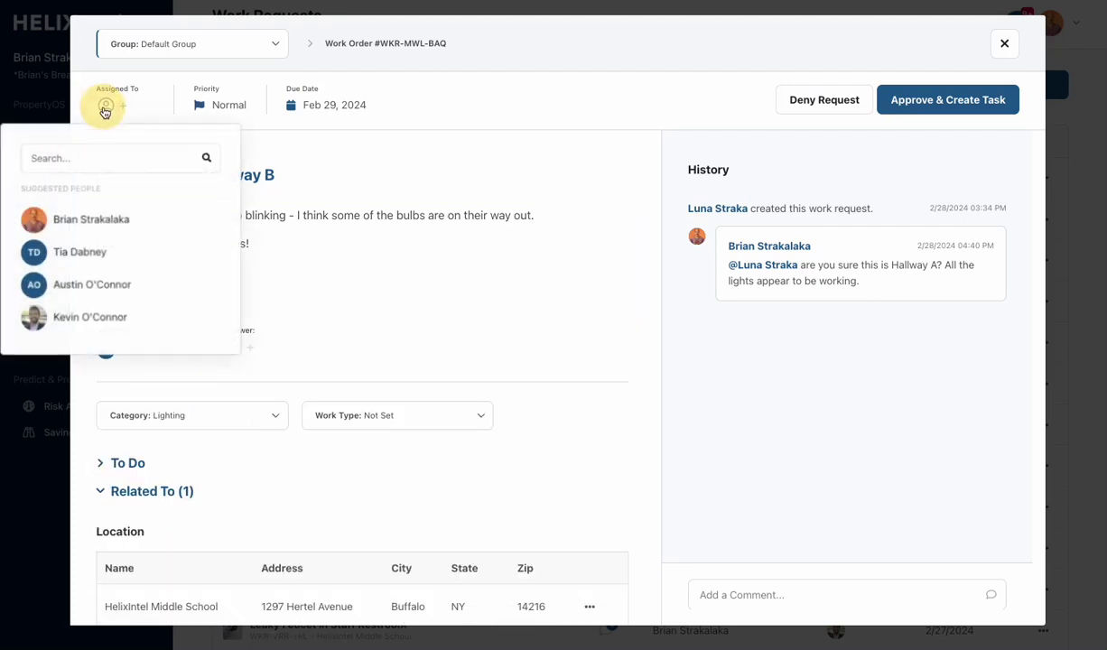
pyautogui.click(135, 320)
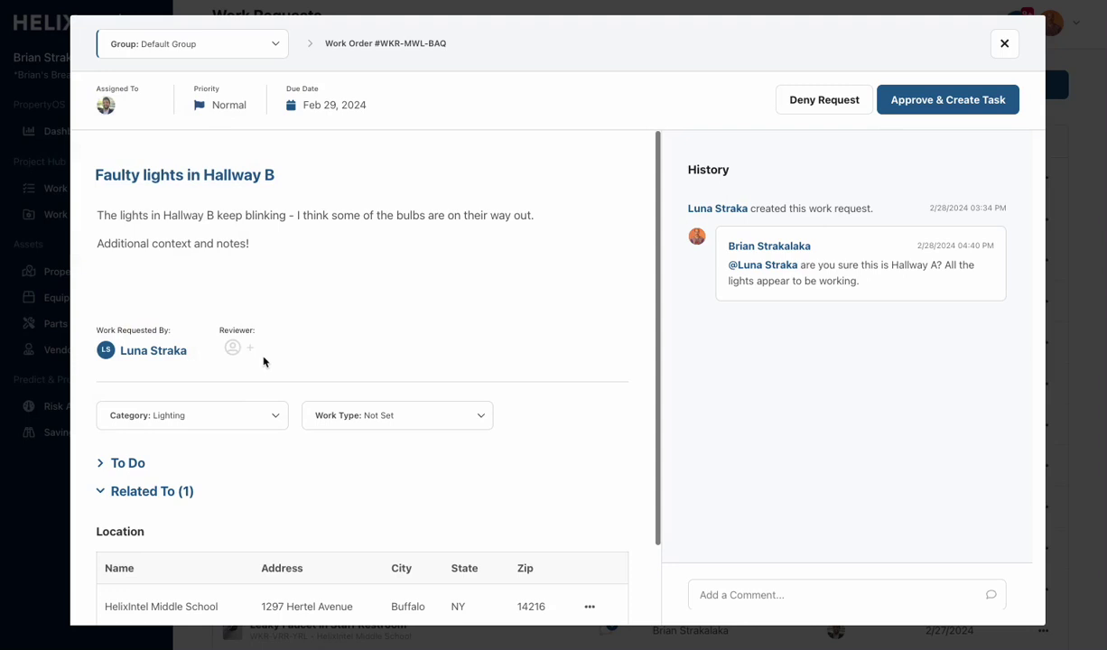
# Set the request's due date to Mar 1, 2024 and its priority to High
pyautogui.moveTo(114, 467)
pyautogui.click(301, 106)
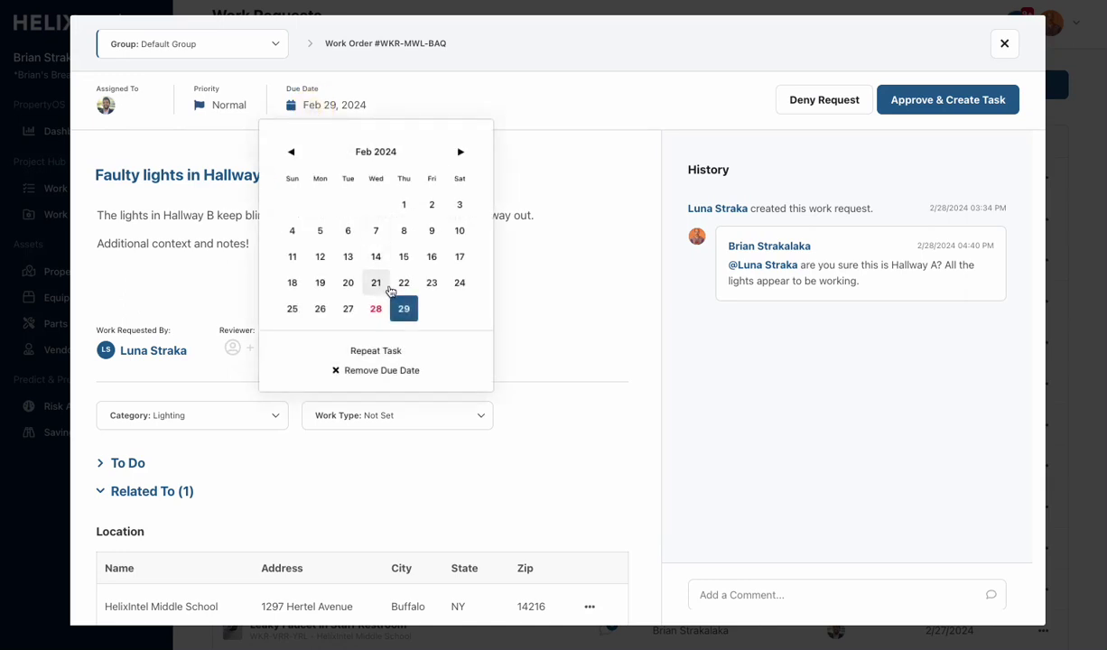
pyautogui.click(460, 152)
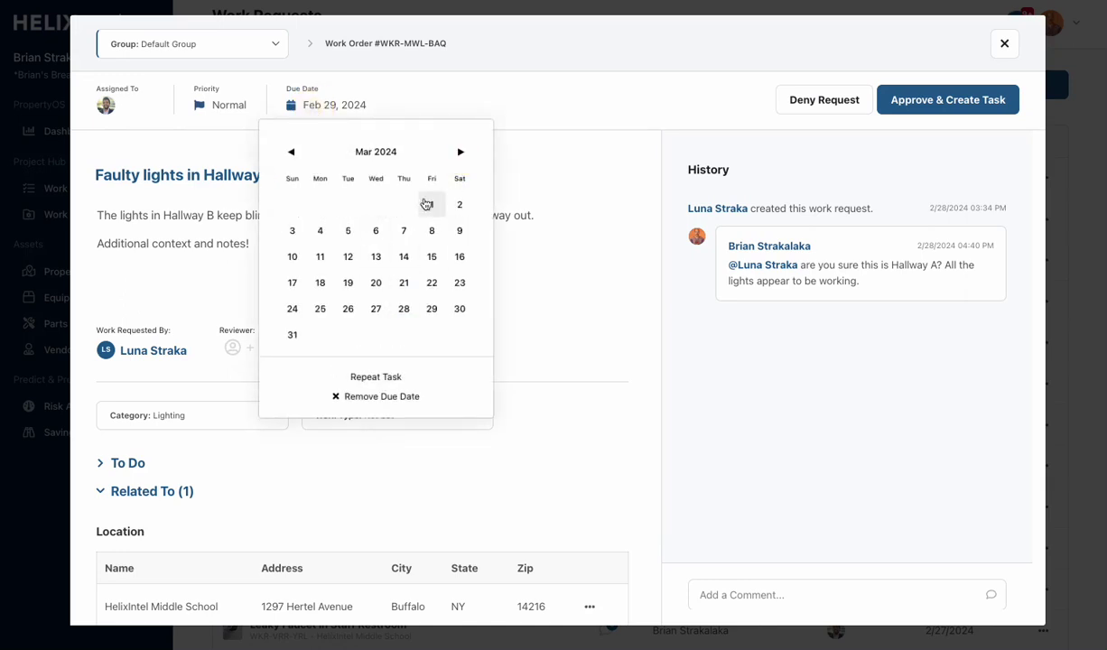
pyautogui.click(223, 106)
pyautogui.click(222, 183)
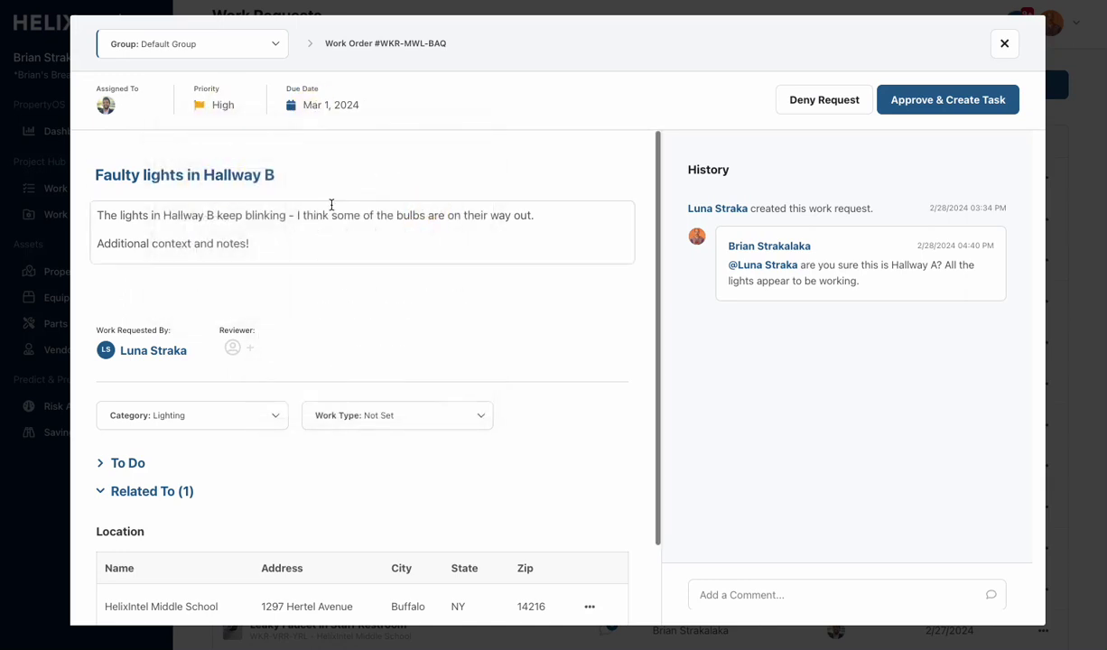
# Approve the Hallway B lights request as a task and close its details
pyautogui.scroll(-2, 324, 213)
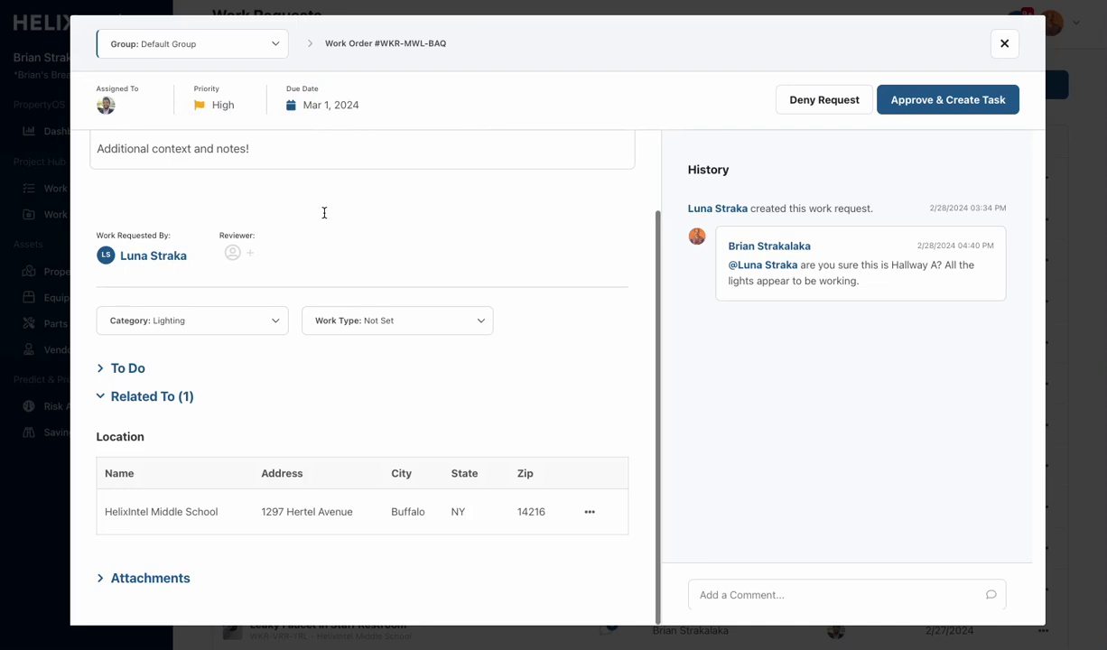
pyautogui.click(921, 101)
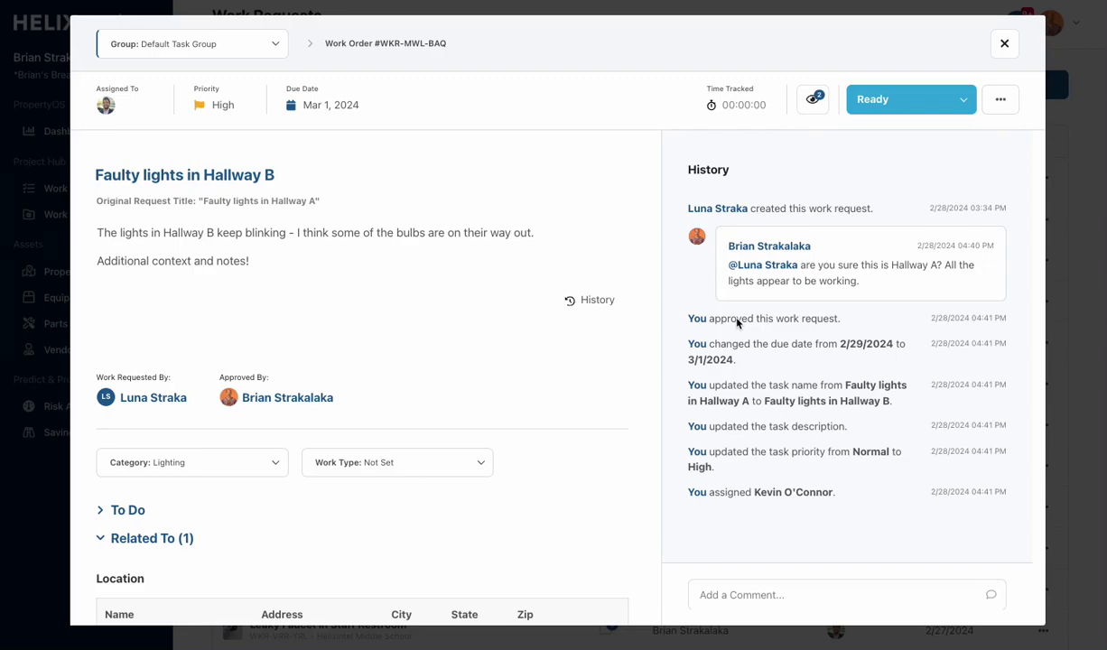
pyautogui.click(1004, 44)
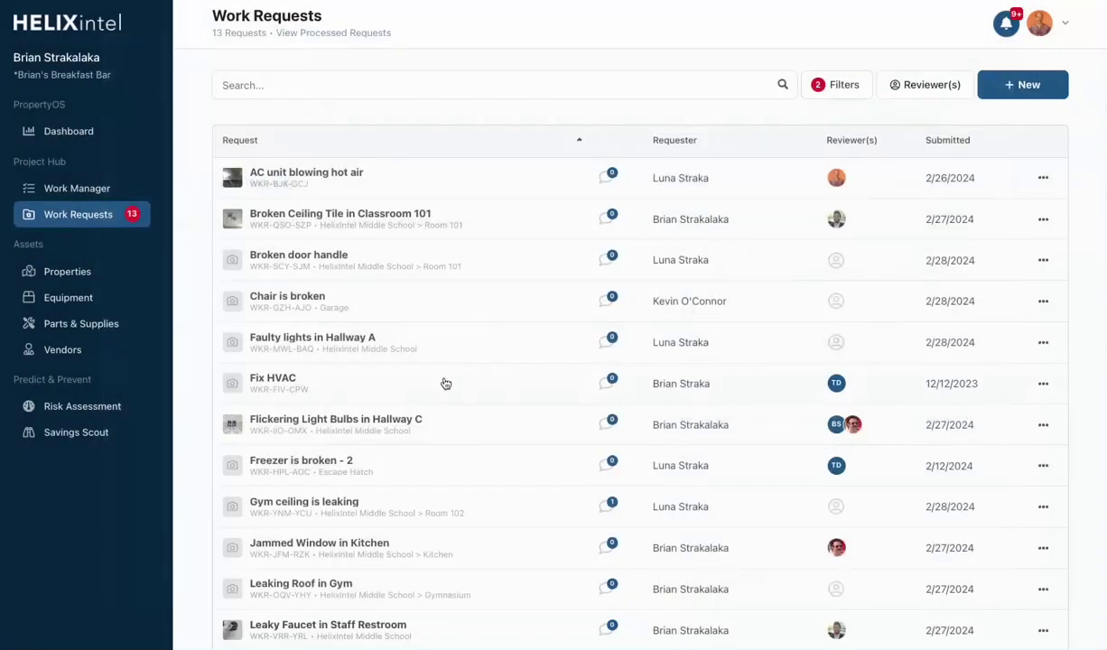
# Approve the "Freezer is broken - 2" request as a task and close its details
pyautogui.click(484, 469)
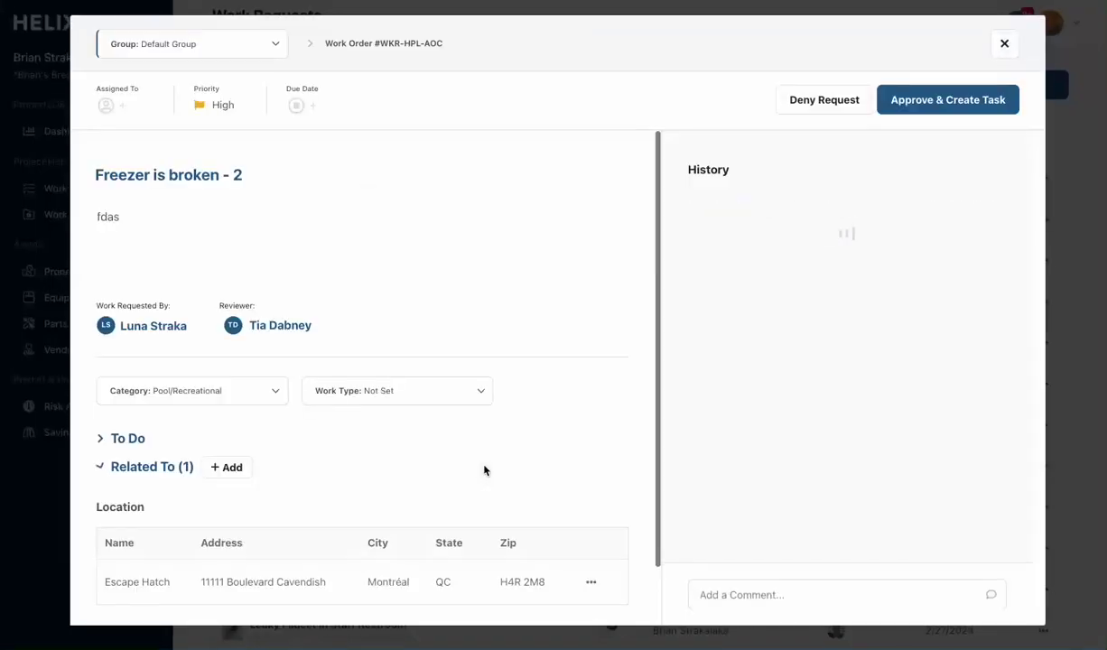
pyautogui.click(914, 107)
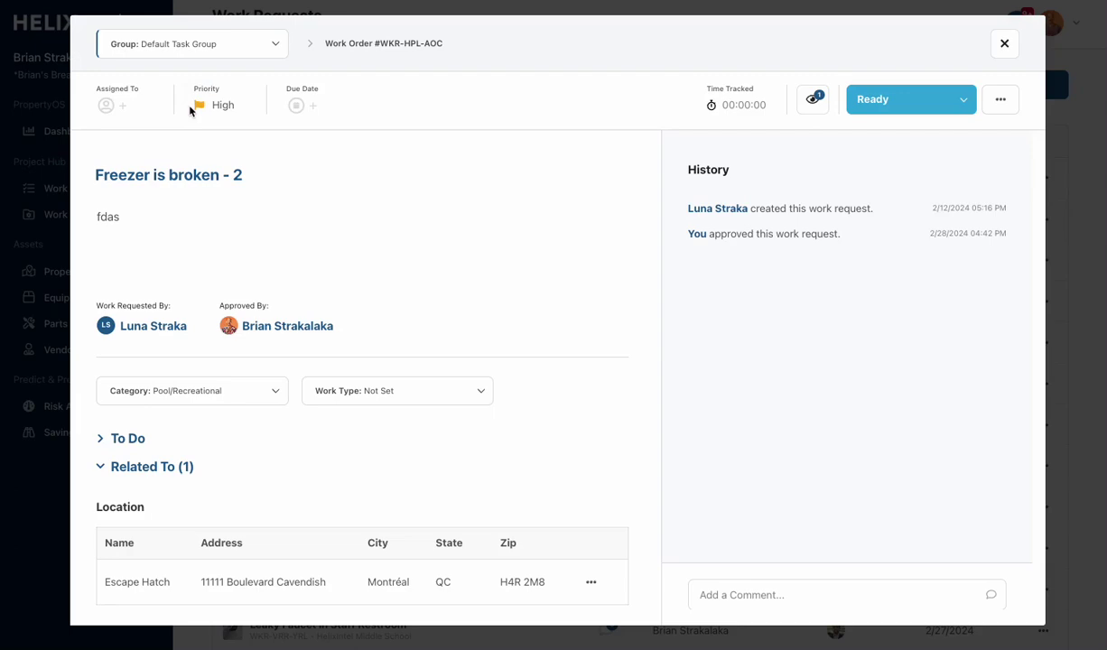
pyautogui.click(1005, 45)
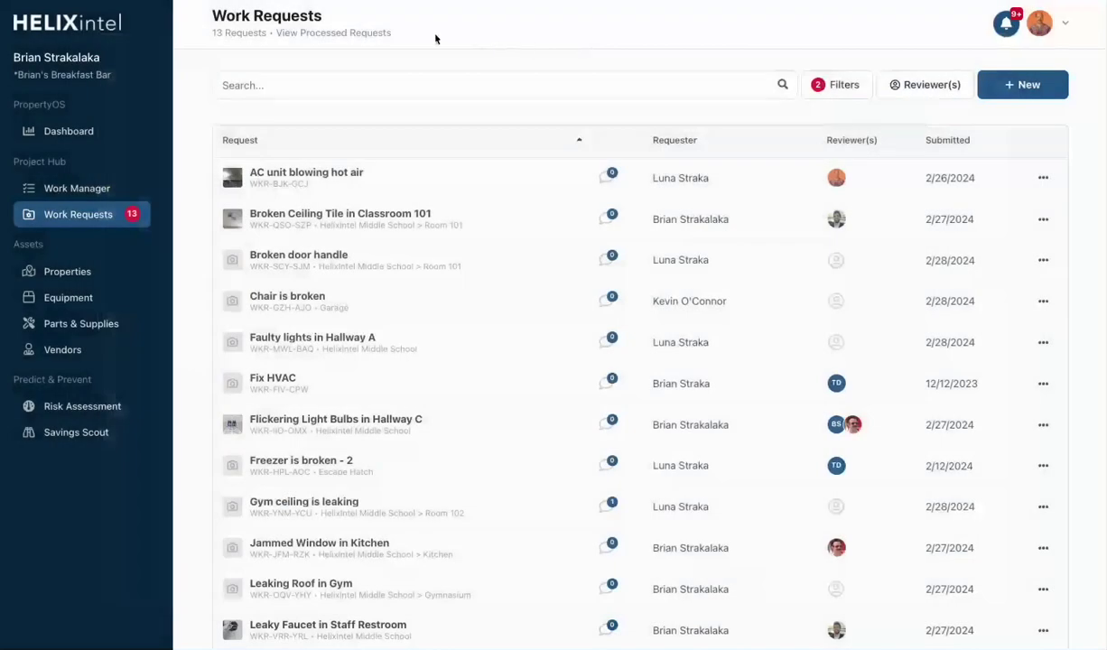
# View the list of processed work requests and return to the pending requests
pyautogui.click(375, 33)
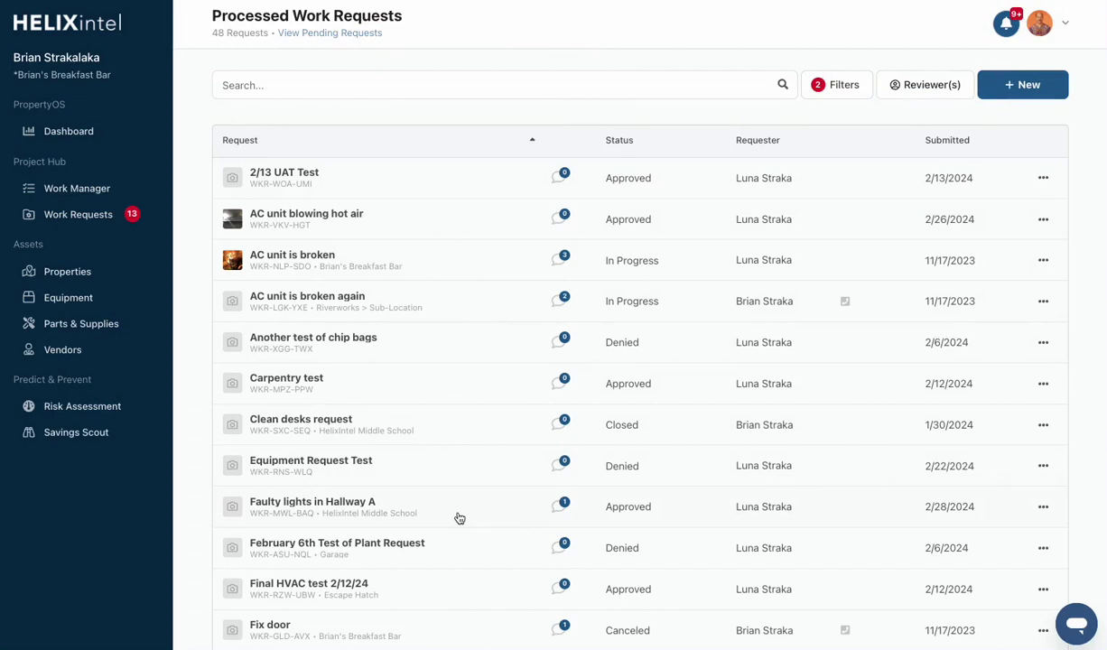
pyautogui.click(372, 33)
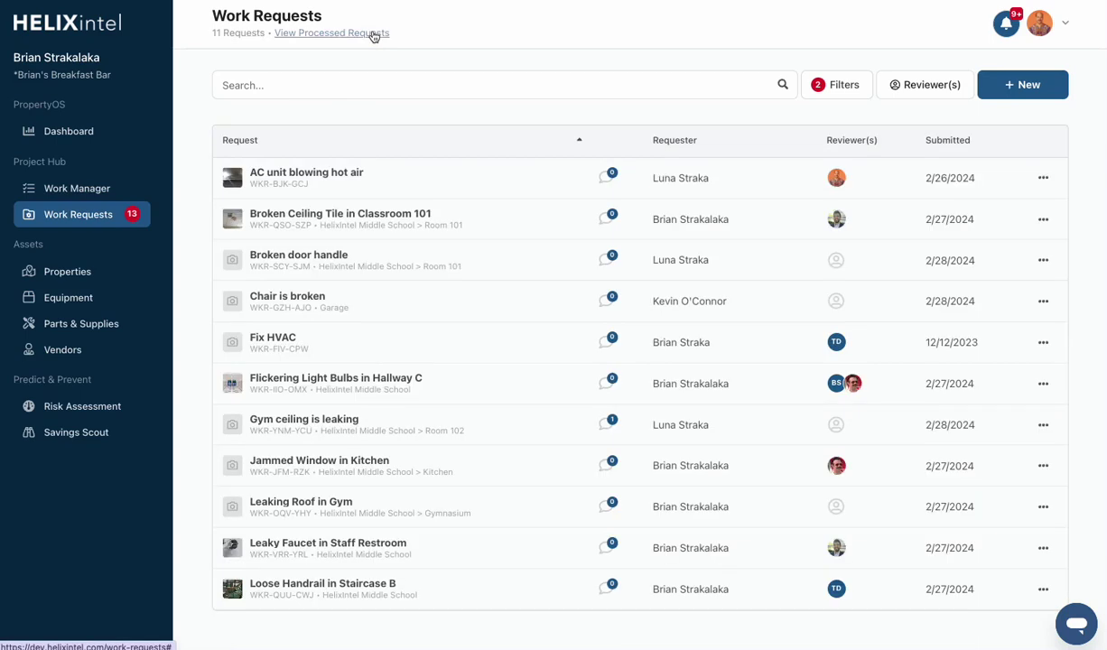